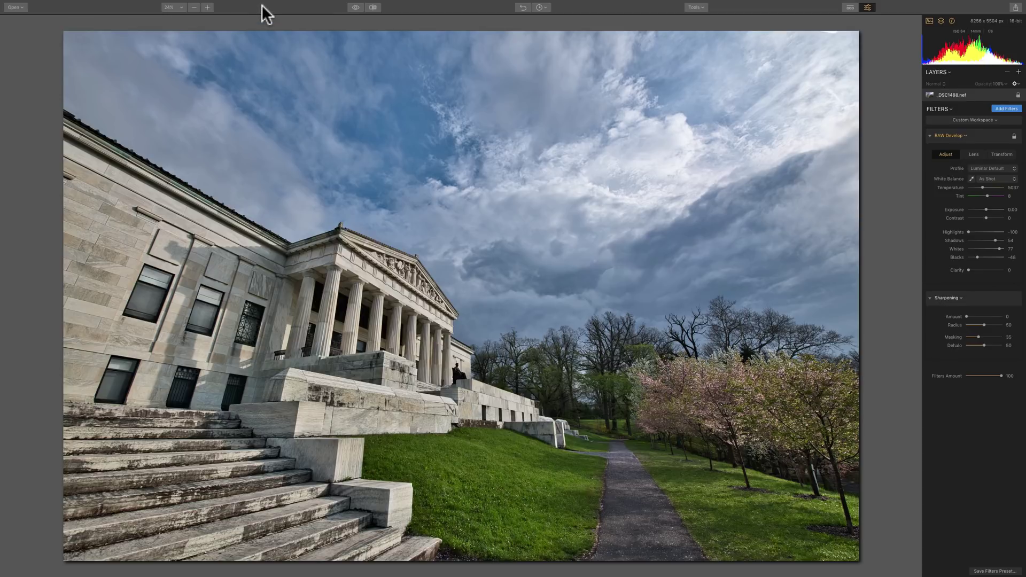
Open the Window menu listing _DSC1488.nef and Test.jpg
left_click(266, 4)
Switch to the Test.jpg image from the Window menu
left_click(275, 87)
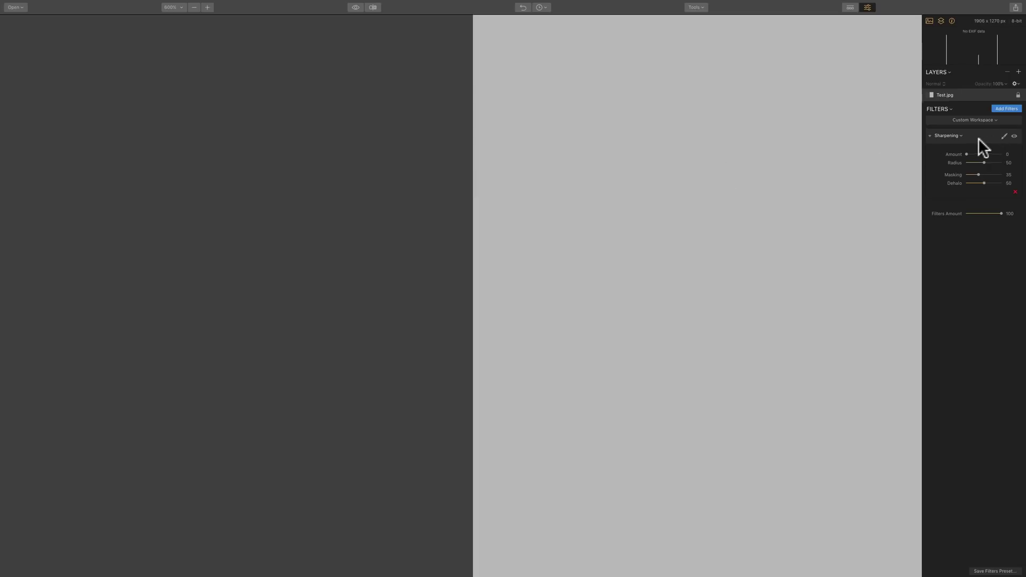
Raise Test.jpg's Sharpening Amount from 0 to 84
left_click_drag(965, 152, 996, 153)
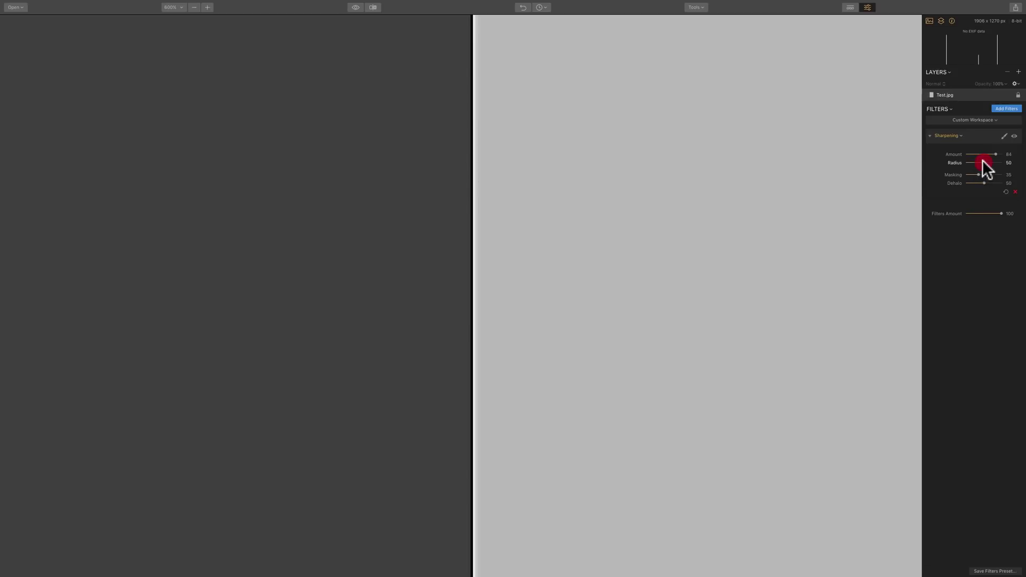
Try Sharpening Radius at 100 and lower values, ending at 49
left_click_drag(983, 159, 1013, 161)
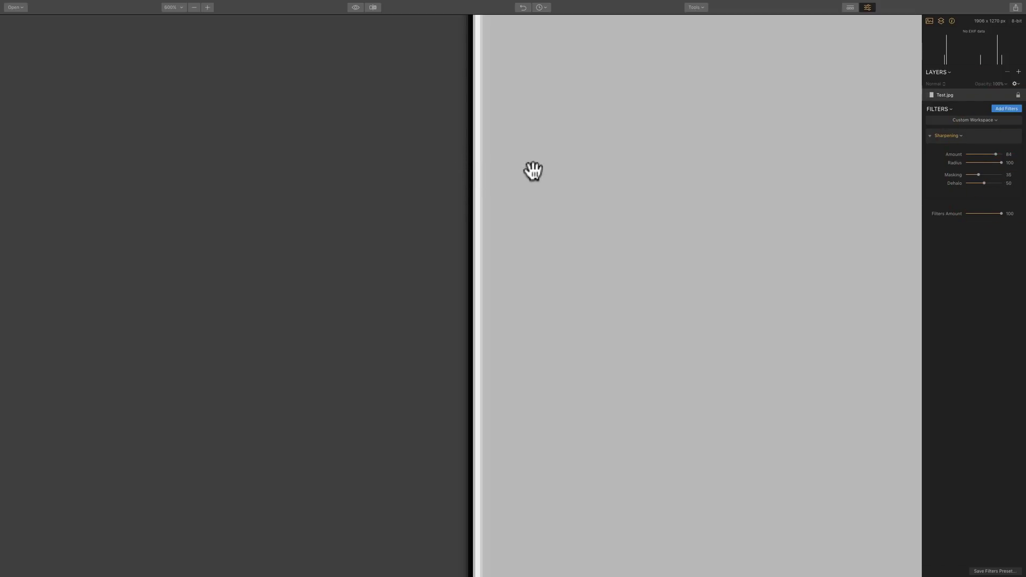
left_click_drag(1001, 163, 971, 161)
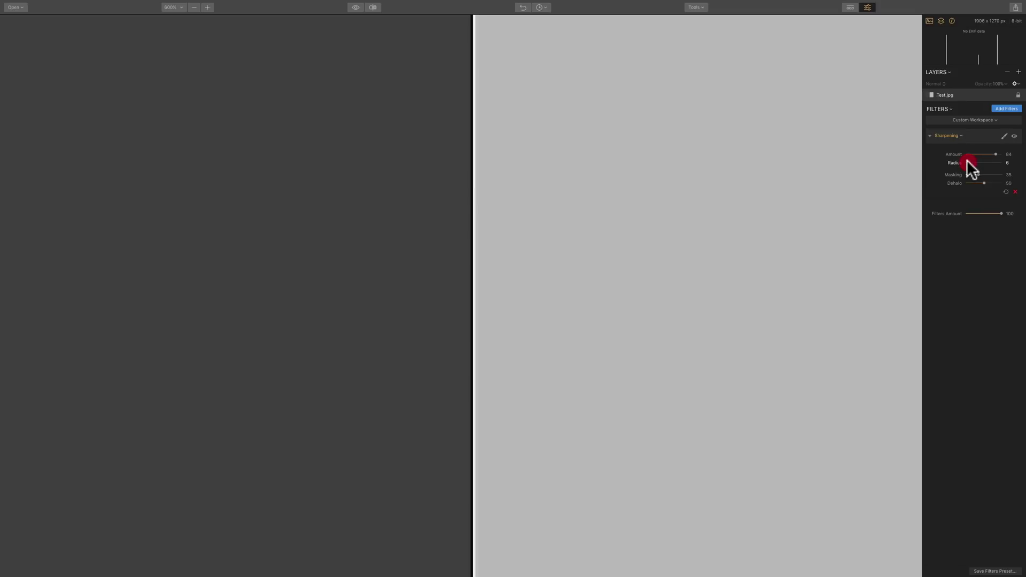
left_click_drag(967, 161, 979, 160)
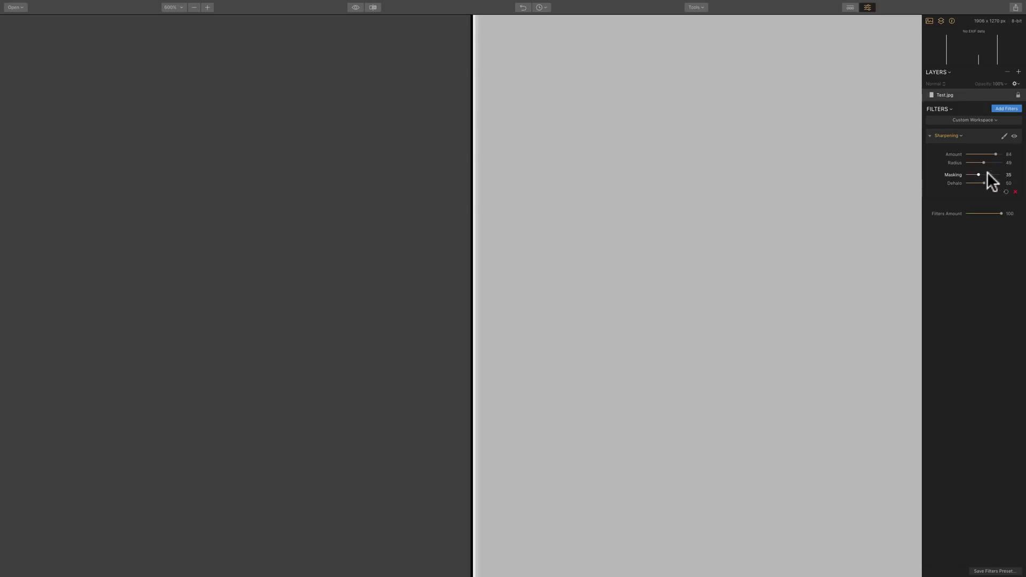
Compare Sharpening Masking strengths, leaving it at 47 instead of 35
mouse_move(990, 174)
left_mouse_down()
mouse_move(1008, 175)
mouse_move(967, 174)
mouse_move(1012, 175)
mouse_move(969, 174)
mouse_move(981, 174)
left_mouse_up()
Sweep Dehalo across its range, reset it to 50, and bring up the Window menu
left_click_drag(985, 183, 958, 184)
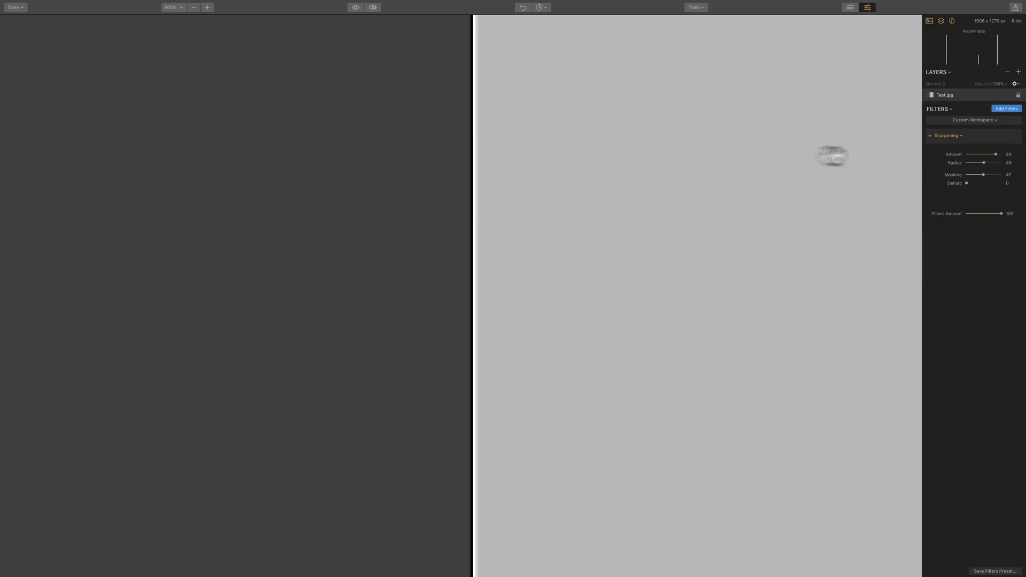
mouse_move(966, 183)
left_mouse_down()
mouse_move(1003, 183)
mouse_move(964, 183)
mouse_move(998, 183)
mouse_move(978, 183)
left_mouse_up()
mouse_move(979, 182)
left_mouse_down()
mouse_move(994, 182)
mouse_move(983, 182)
left_mouse_up()
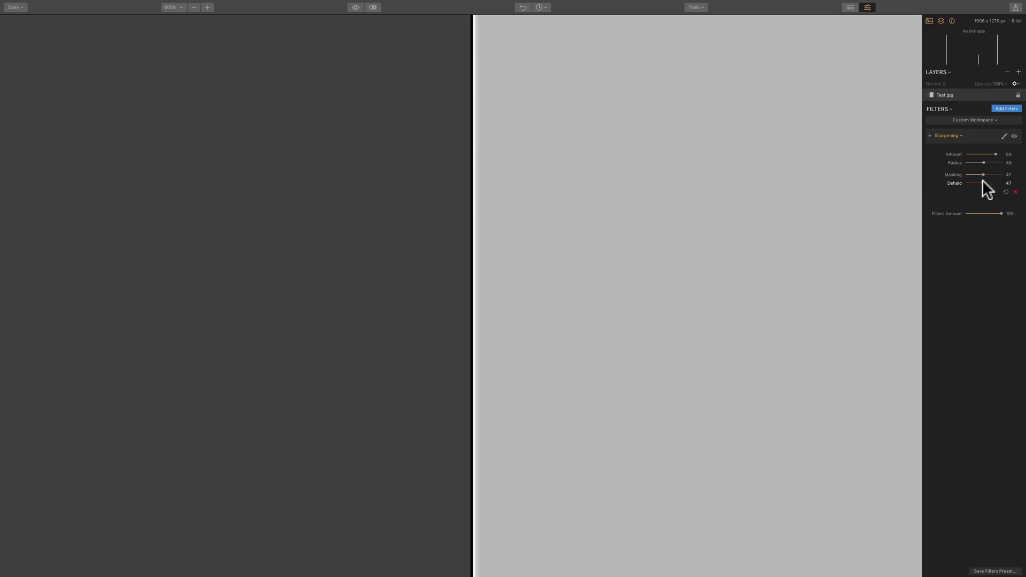
left_click_drag(975, 182, 979, 183)
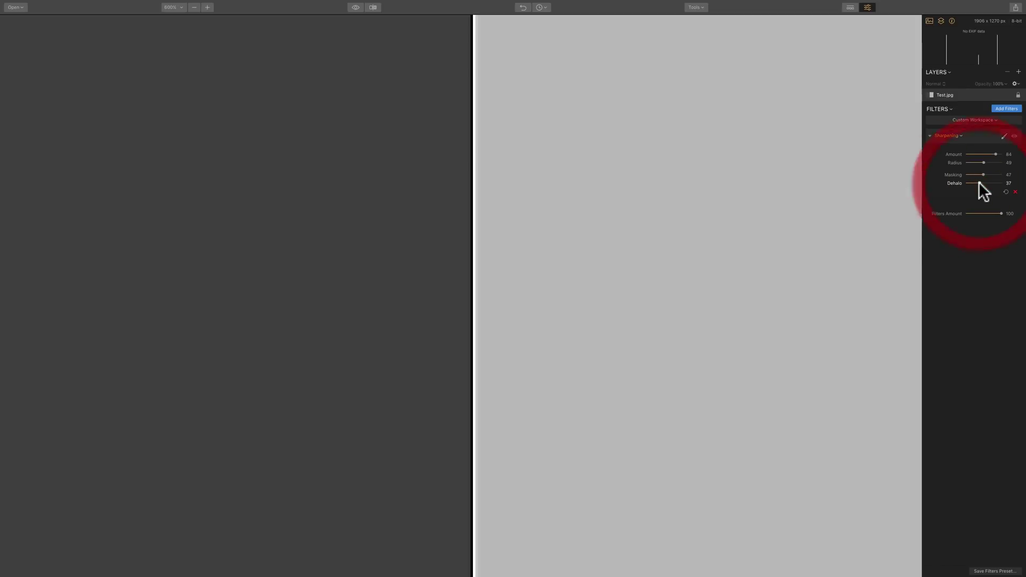
double_click(961, 183)
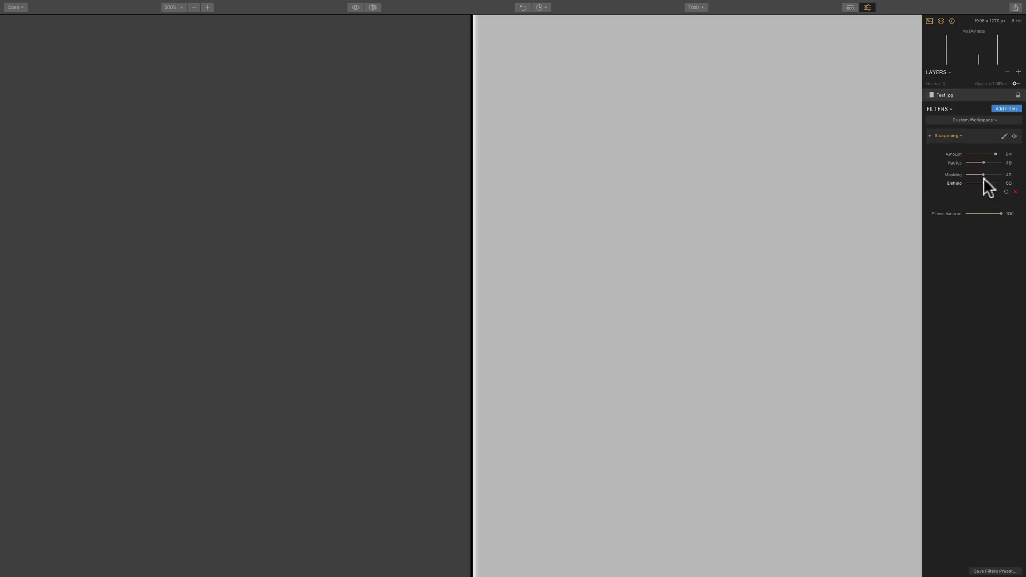
mouse_move(272, 4)
left_click(270, 4)
Switch to _DSC1488.nef at 100% zoom, framing the pediment, sky and columns
left_click(271, 79)
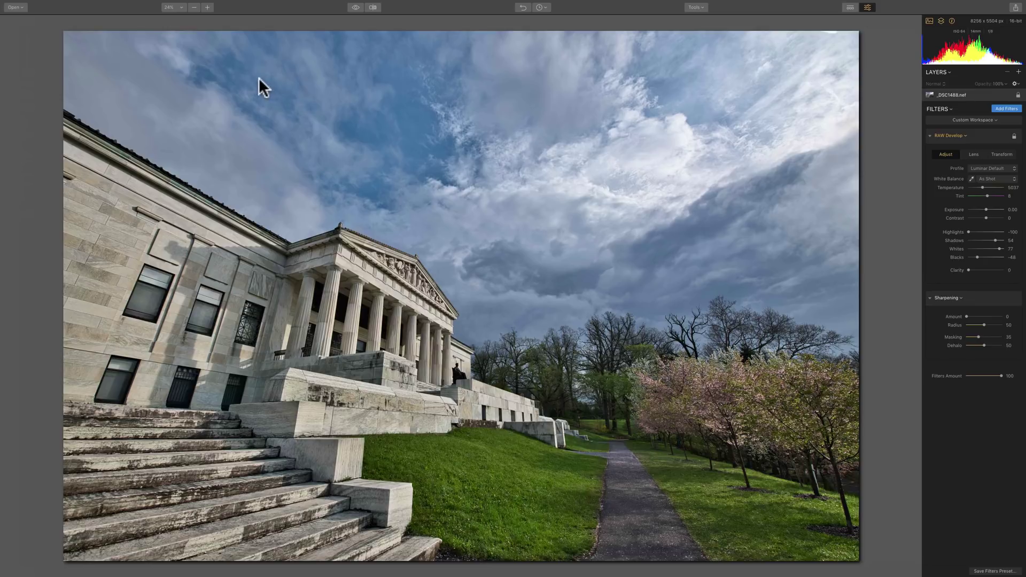
left_click(180, 6)
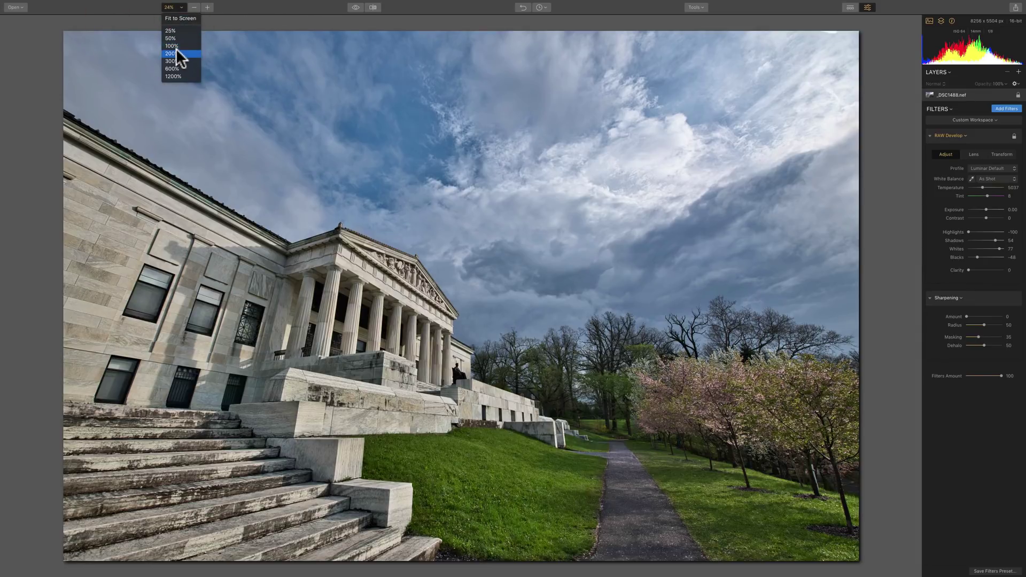
left_click(173, 46)
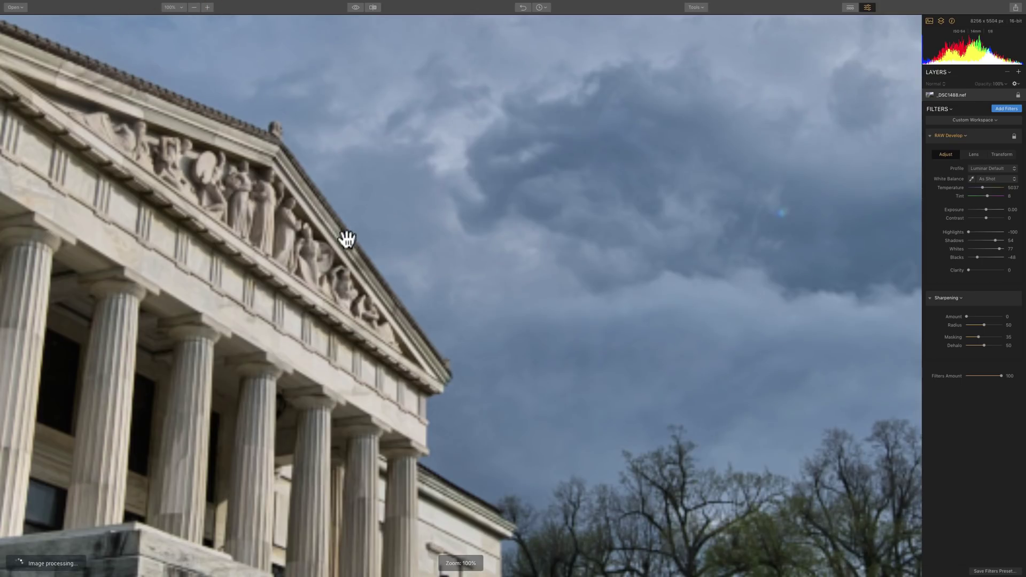
left_click_drag(344, 236, 680, 214)
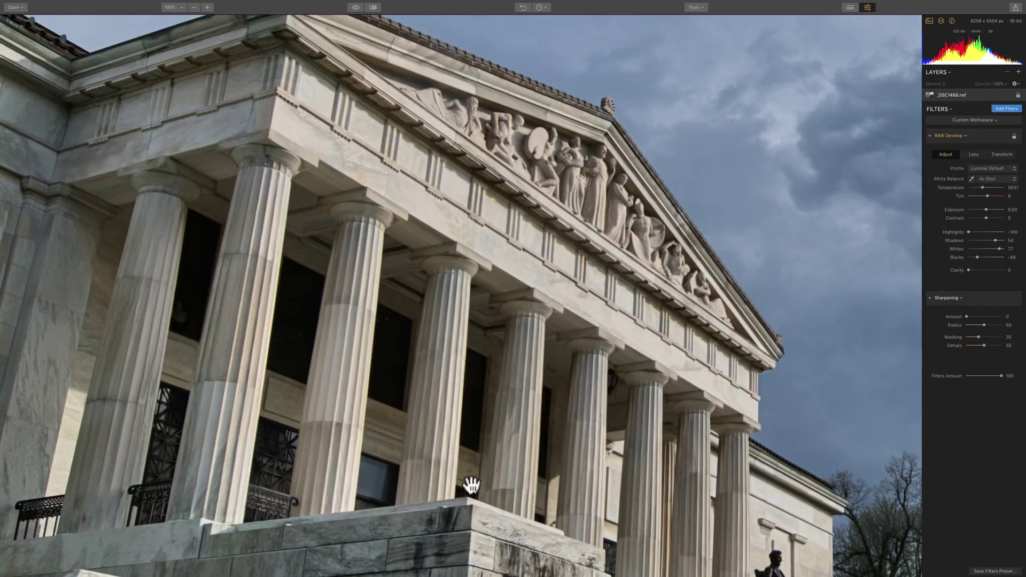
left_click_drag(469, 485, 488, 316)
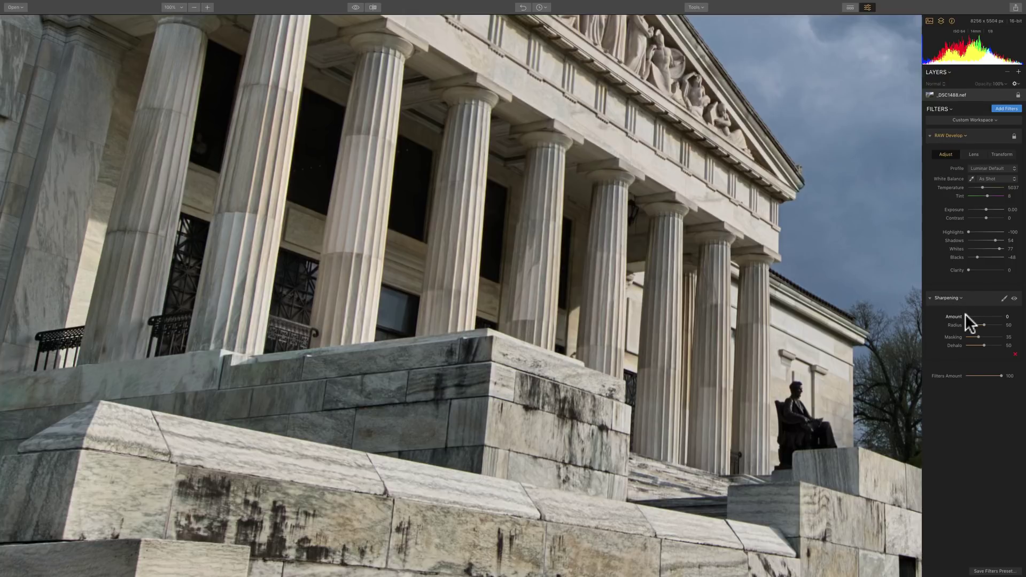
Push the Sharpening Amount and Radius both to 100
mouse_move(980, 314)
left_mouse_down()
mouse_move(993, 315)
mouse_move(971, 314)
mouse_move(1002, 317)
mouse_move(972, 316)
mouse_move(980, 316)
left_mouse_up()
left_click_drag(965, 316, 1004, 319)
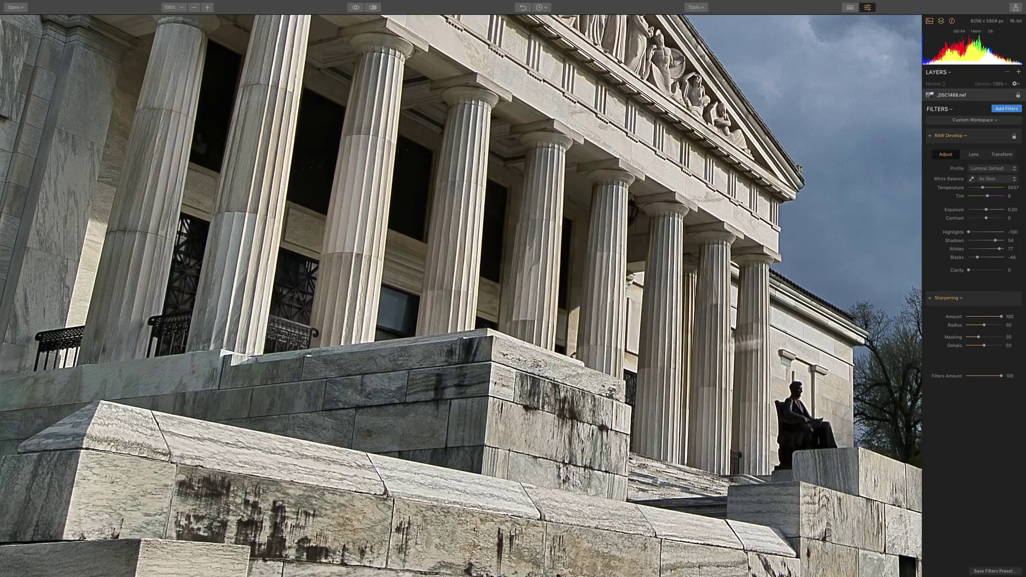
left_click_drag(985, 326, 1017, 325)
Pan to the sky and compare Masking at 100 and 0, leaving it at 100
left_click_drag(807, 184, 452, 394)
left_click_drag(887, 283, 665, 348)
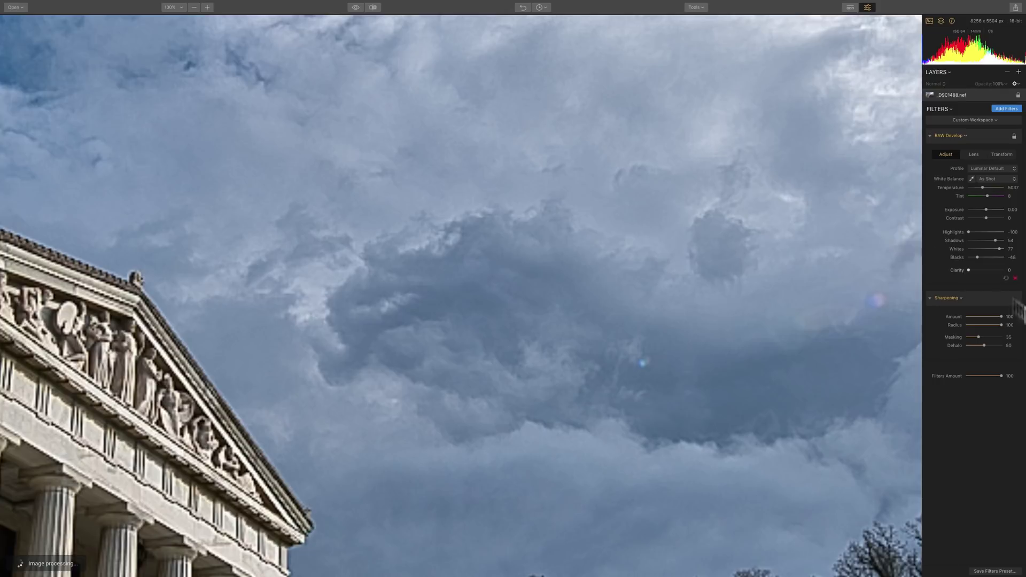
left_click_drag(979, 335, 1003, 343)
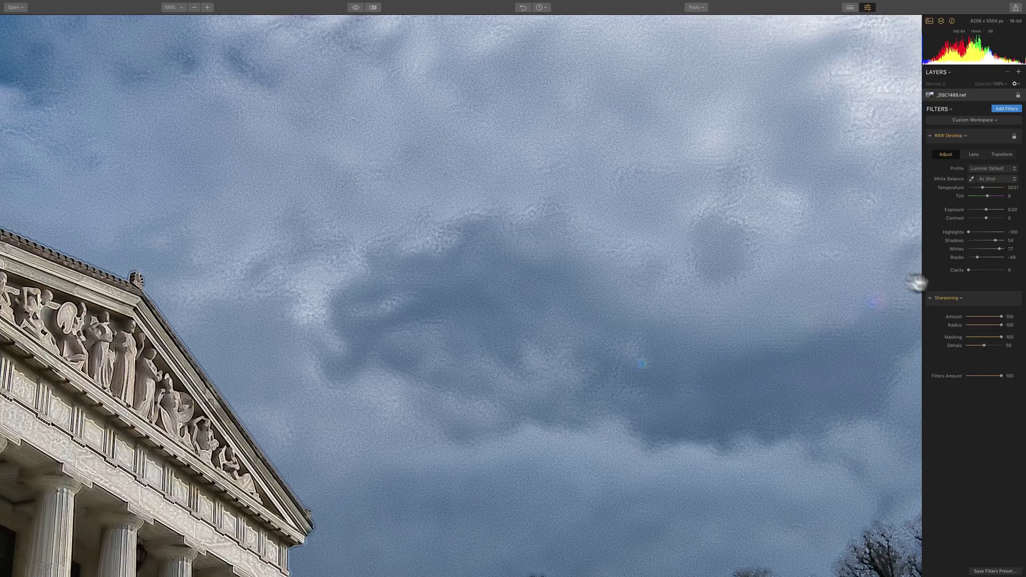
left_click_drag(1000, 337, 934, 337)
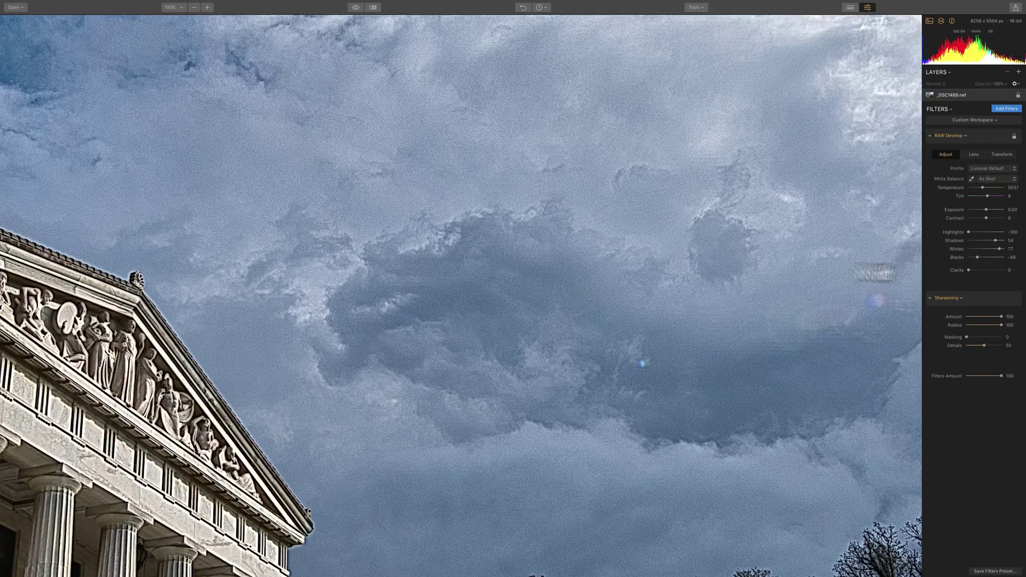
left_click_drag(965, 335, 1019, 338)
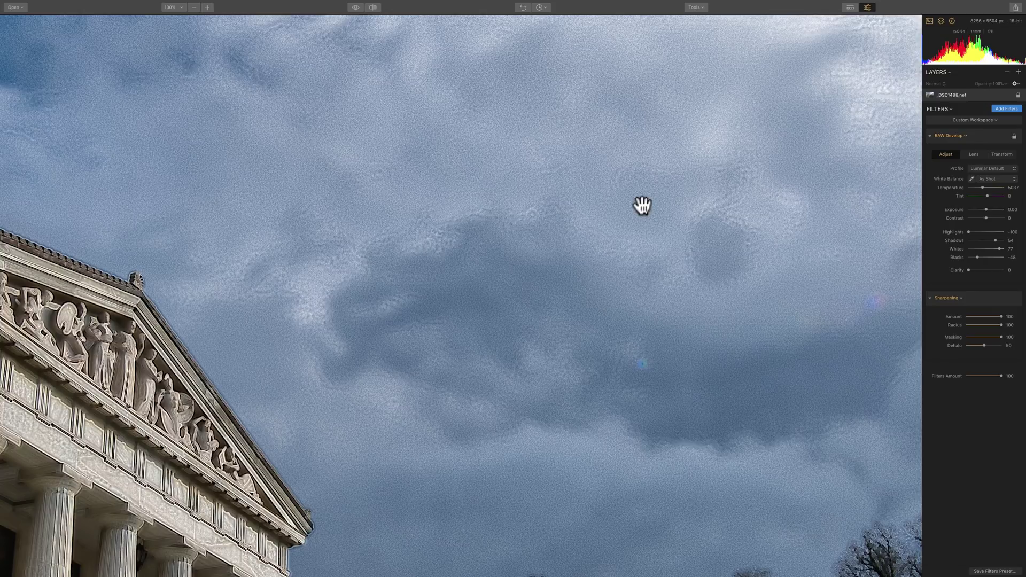
Reset all Sharpening settings and reframe the view on the building's columns
double_click(951, 337)
double_click(957, 324)
double_click(957, 316)
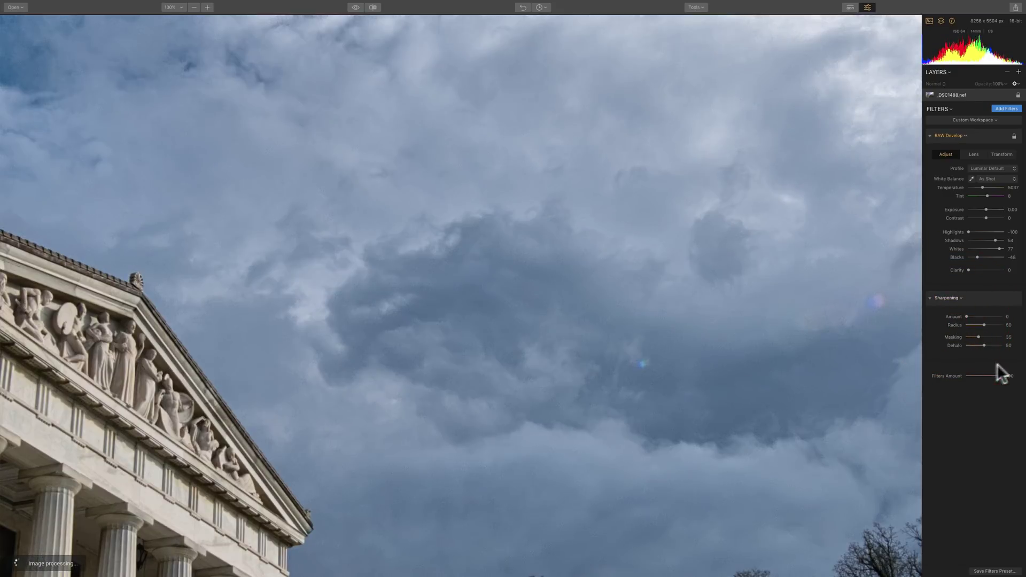
scroll(46, 321, "up", 3)
left_click(480, 142)
left_click(498, 396)
left_click_drag(498, 396, 496, 379)
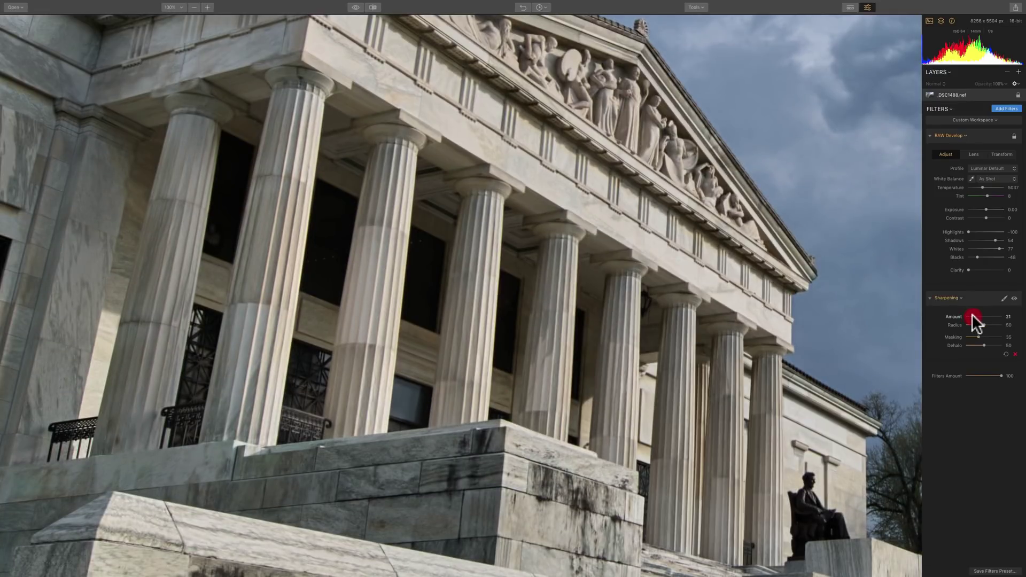
Set Sharpening Amount to about 39 and reset Radius to its default 50
left_click_drag(975, 315, 978, 314)
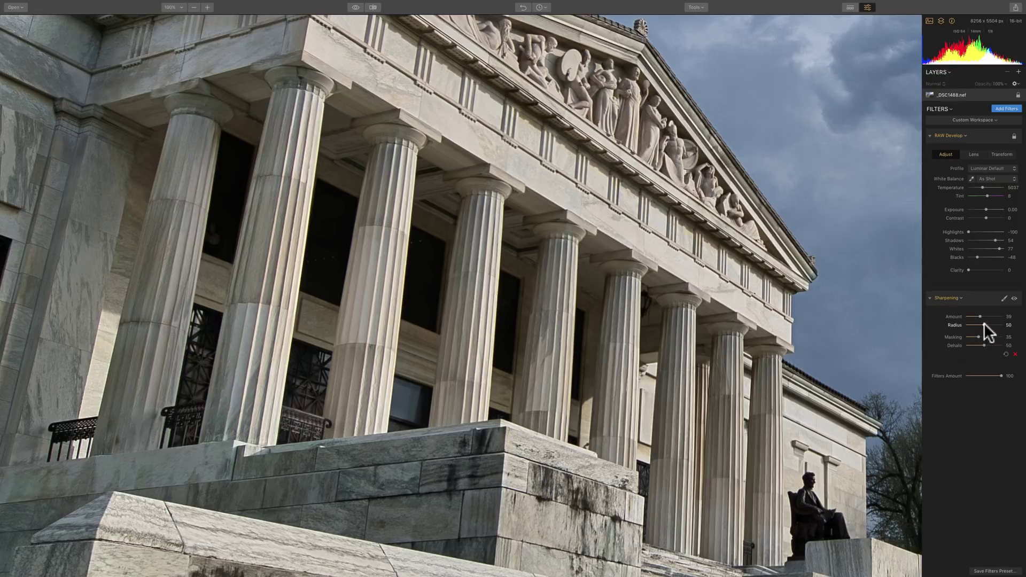
left_click(952, 324)
double_click(953, 324)
Fit the whole photo, raise Masking to about 74, and reset Dehalo to 50
left_click(183, 5)
left_click(177, 15)
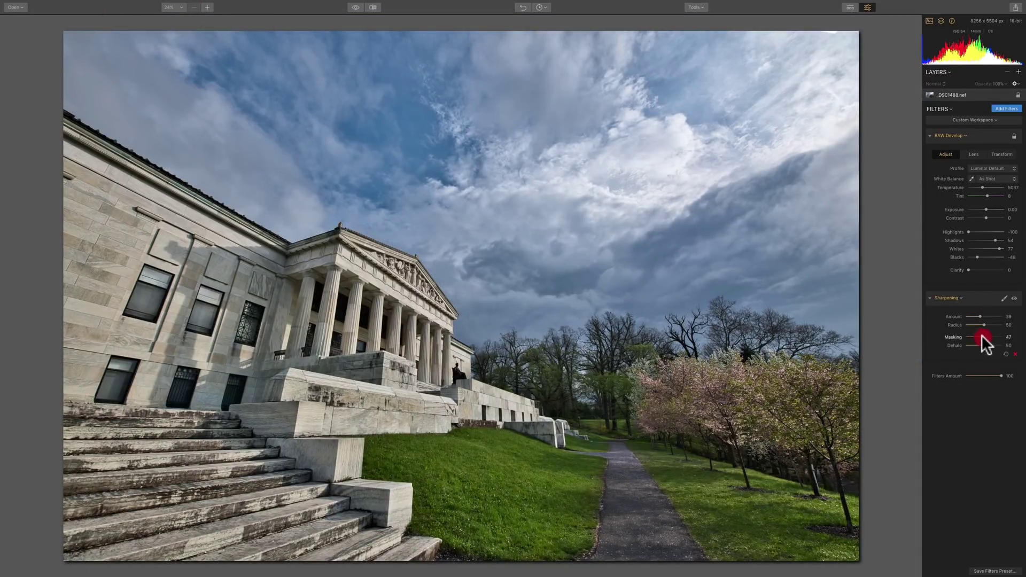
mouse_move(986, 337)
left_mouse_down()
mouse_move(998, 339)
mouse_move(967, 339)
mouse_move(1006, 342)
mouse_move(927, 337)
mouse_move(1001, 337)
mouse_move(991, 342)
left_mouse_up()
left_click_drag(998, 337, 993, 338)
mouse_move(985, 346)
left_mouse_down()
mouse_move(998, 346)
mouse_move(975, 345)
left_mouse_up()
double_click(959, 346)
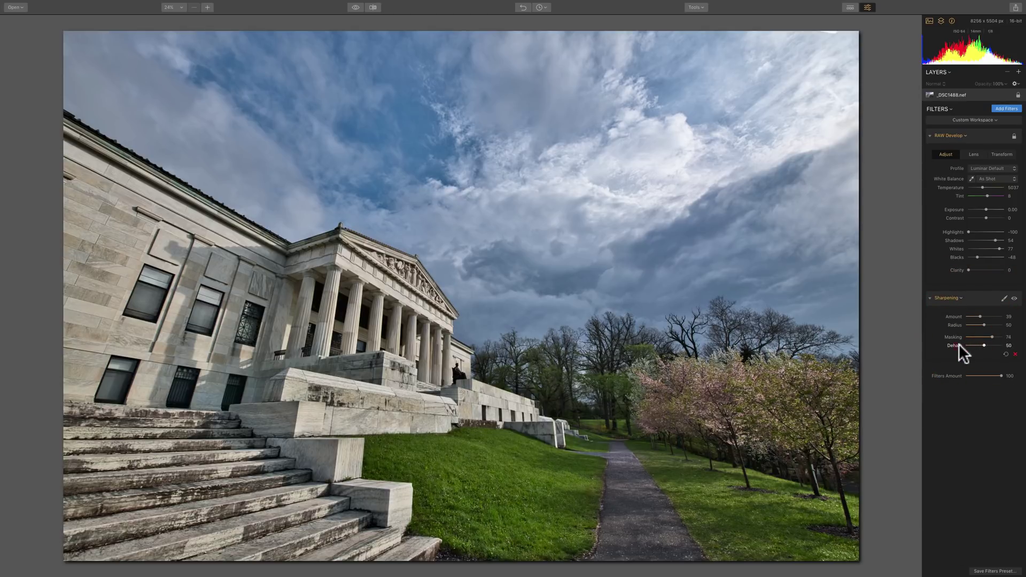